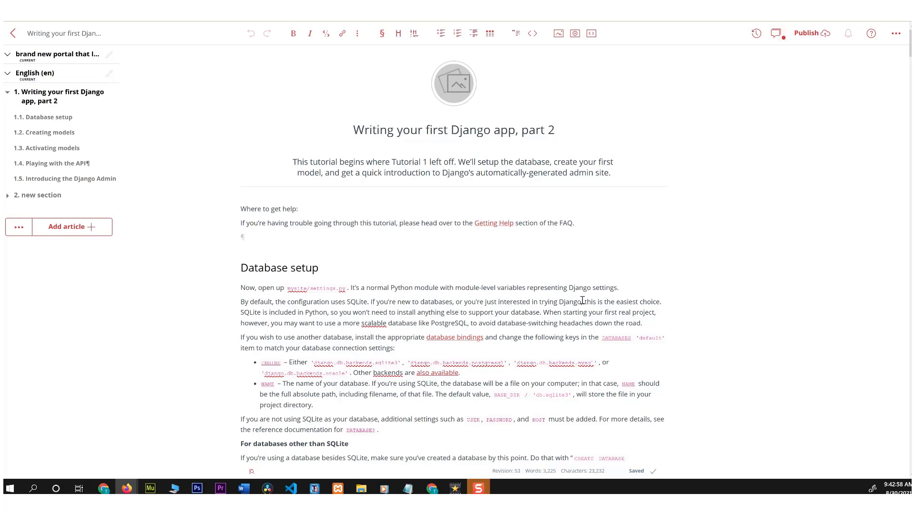
Insert an inline image placeholder right after 'SQLite.' in the Database setup paragraph
left_click(241, 300)
left_click(370, 303)
left_click(357, 38)
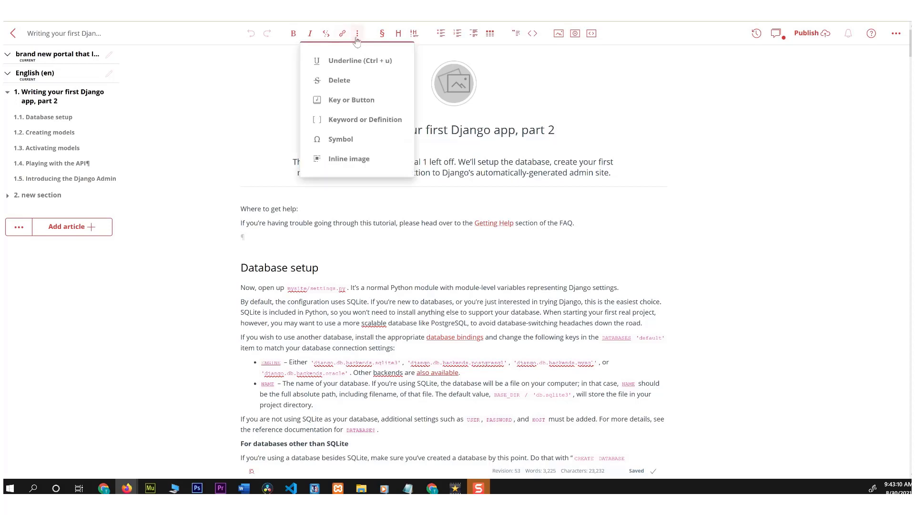
left_click(357, 161)
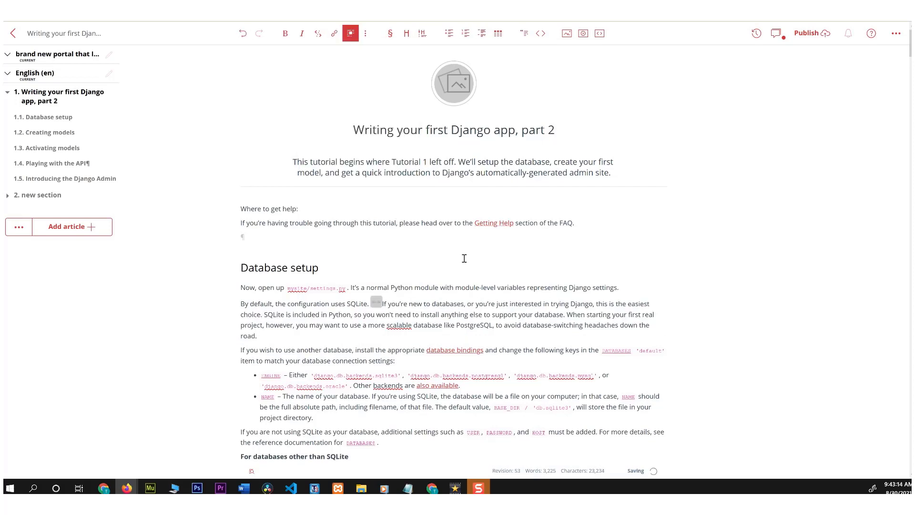
left_click(377, 303)
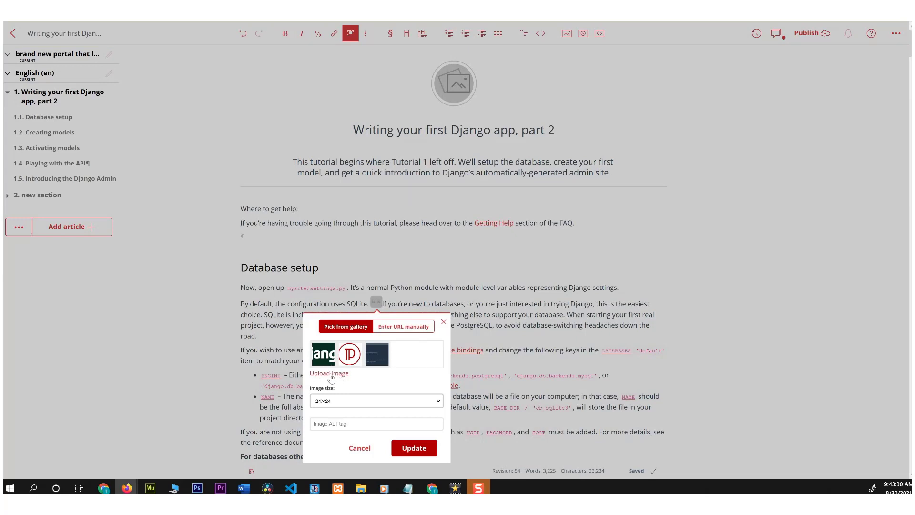
Choose the Django logo from the image gallery, set its size to 92×92, and insert it
left_click(413, 327)
left_click_drag(405, 350, 314, 350)
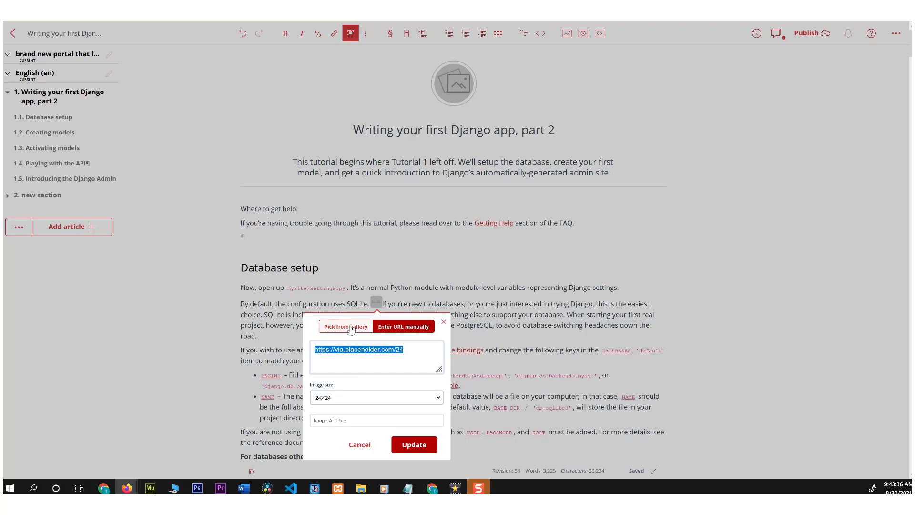
left_click(344, 328)
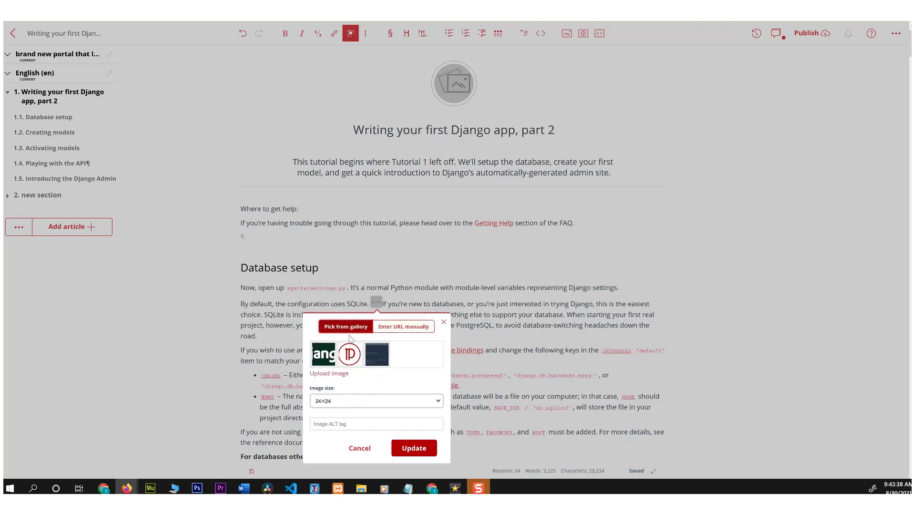
left_click(347, 401)
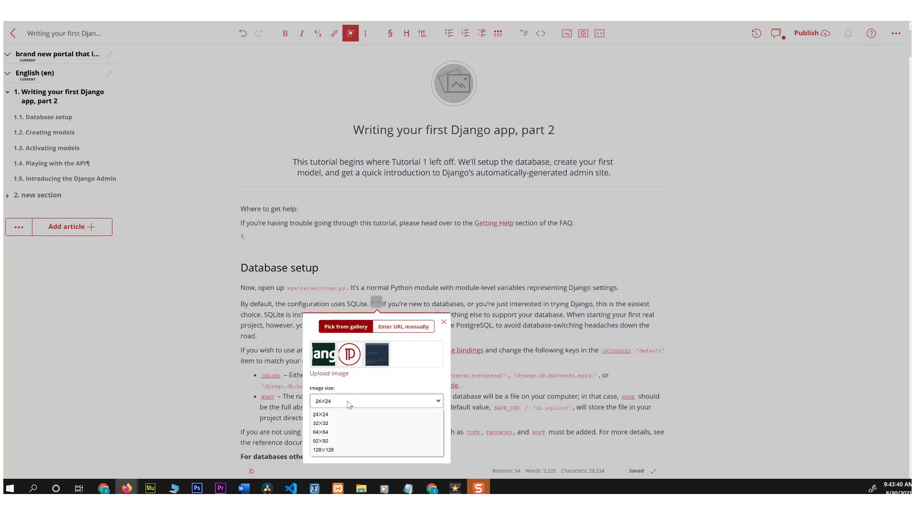
left_click(325, 358)
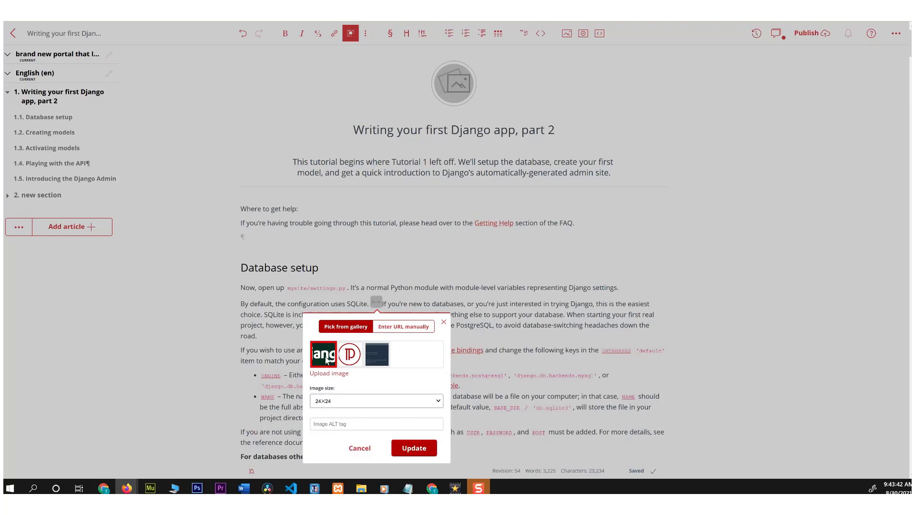
left_click(342, 398)
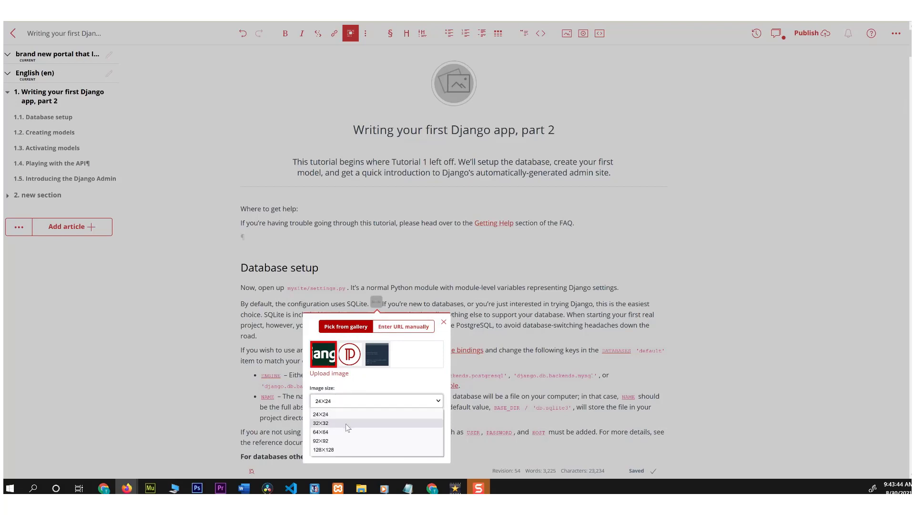
left_click(343, 440)
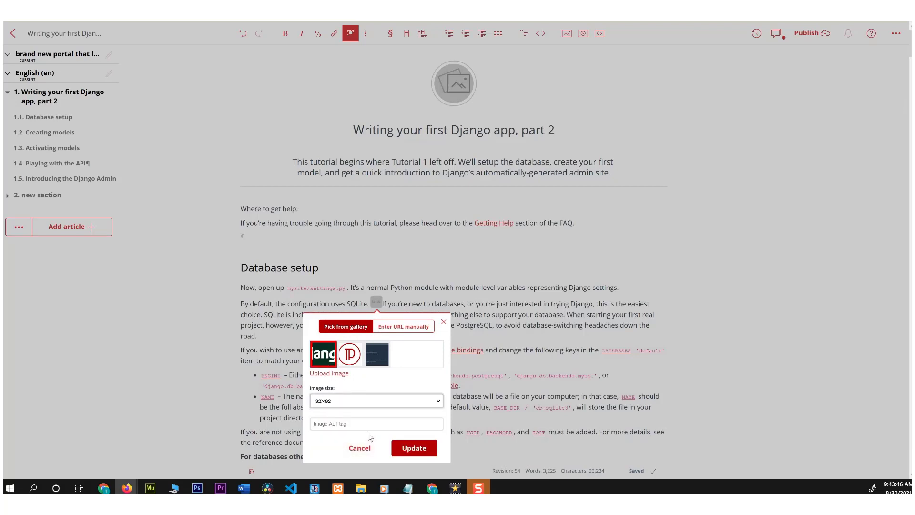
left_click(415, 449)
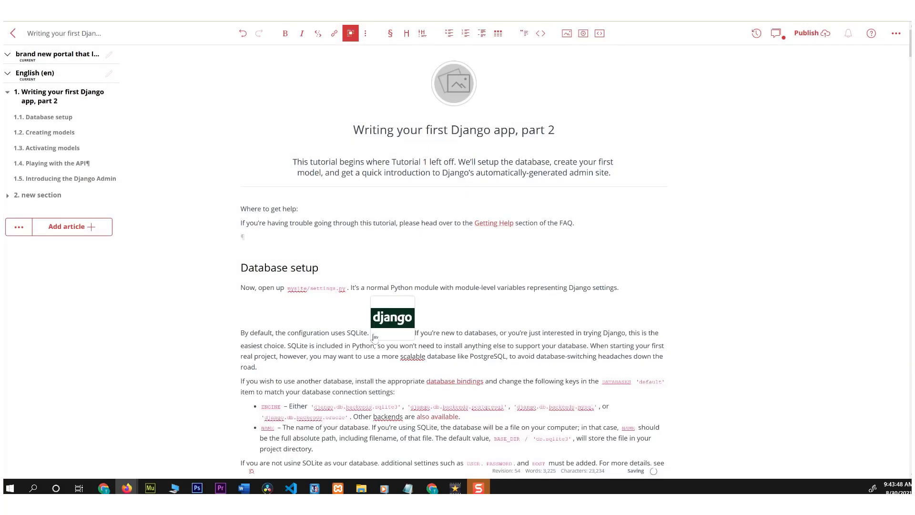
Resize the inline Django logo after 'SQLite.' from 92×92 to 32×32
left_click(393, 323)
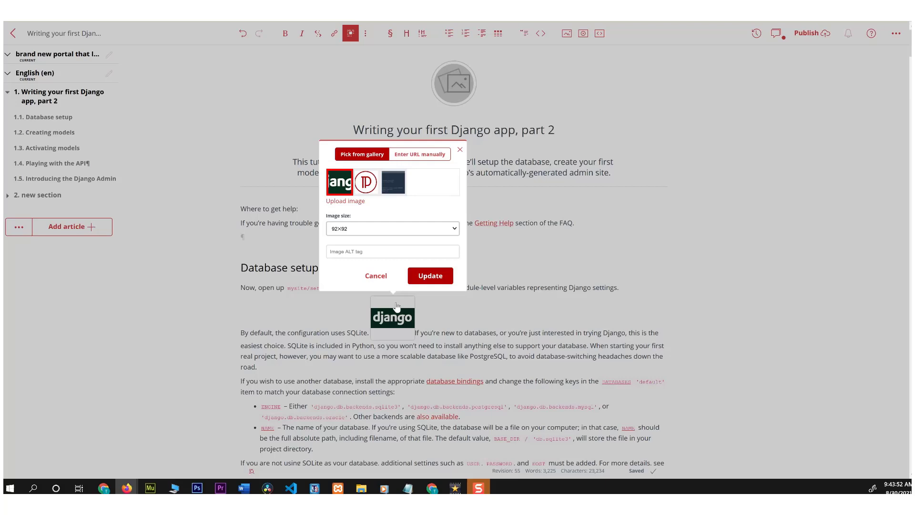
left_click(372, 228)
left_click(369, 252)
left_click(435, 275)
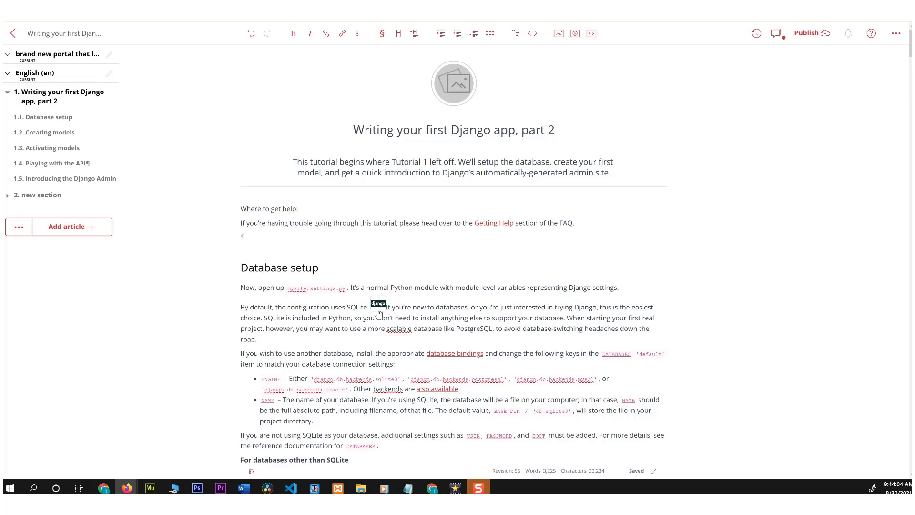
Delete the inline Django icon and place the caret after 'following command:' in the migrate section
key("BackSpace")
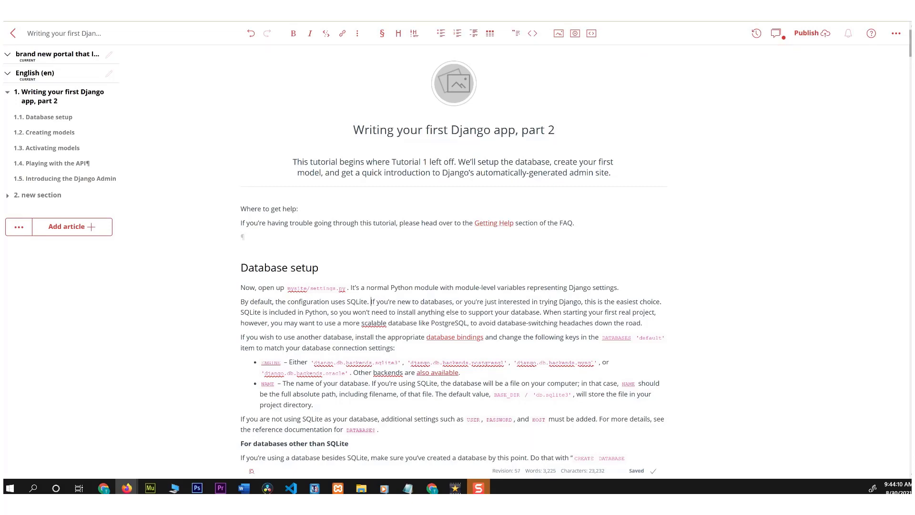
scroll(448, 214, "down", 10)
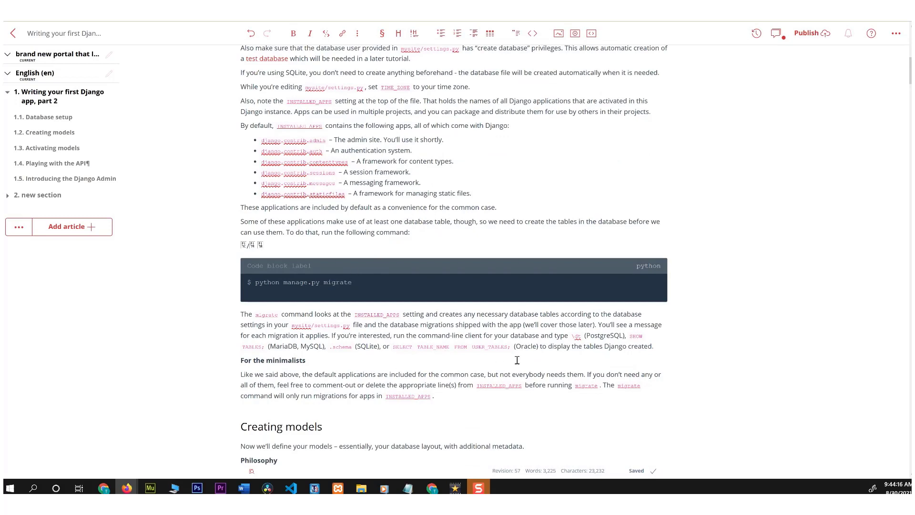
left_click(421, 231)
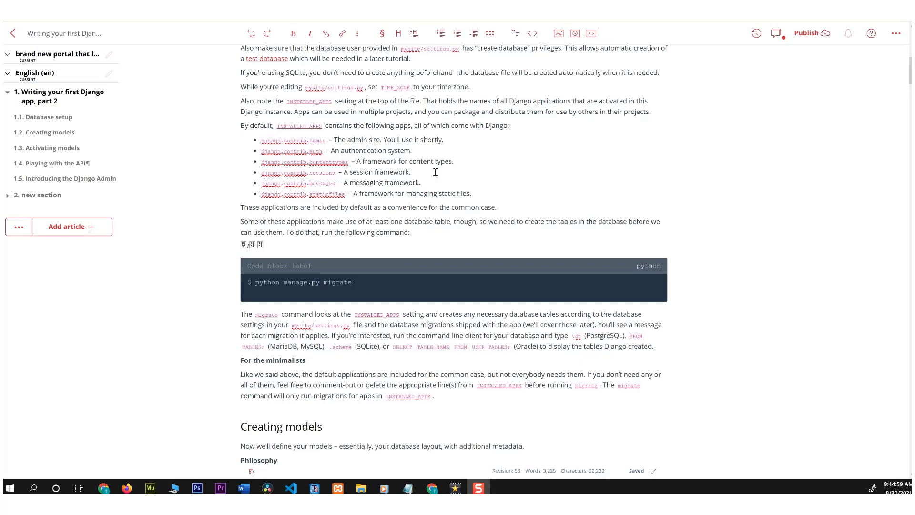
left_click(359, 37)
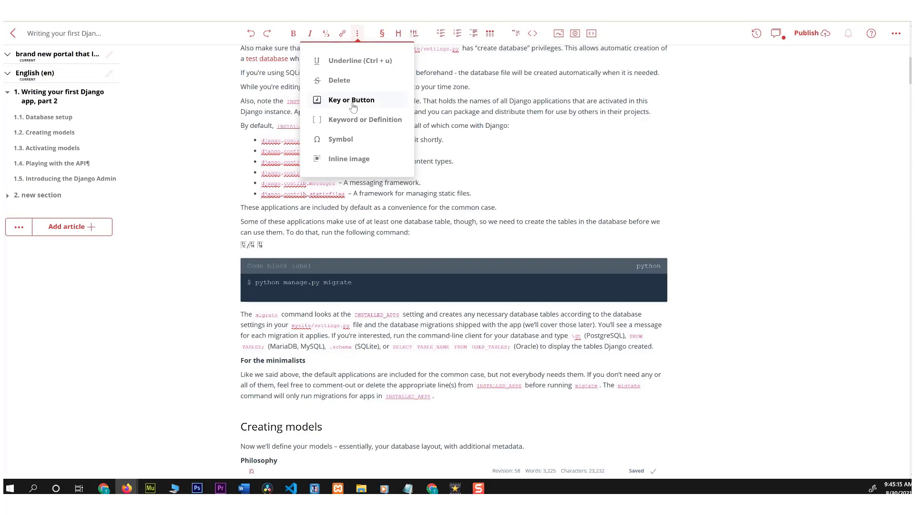
Style the phrase 'following command:' as a key/button
left_click_drag(426, 231, 348, 234)
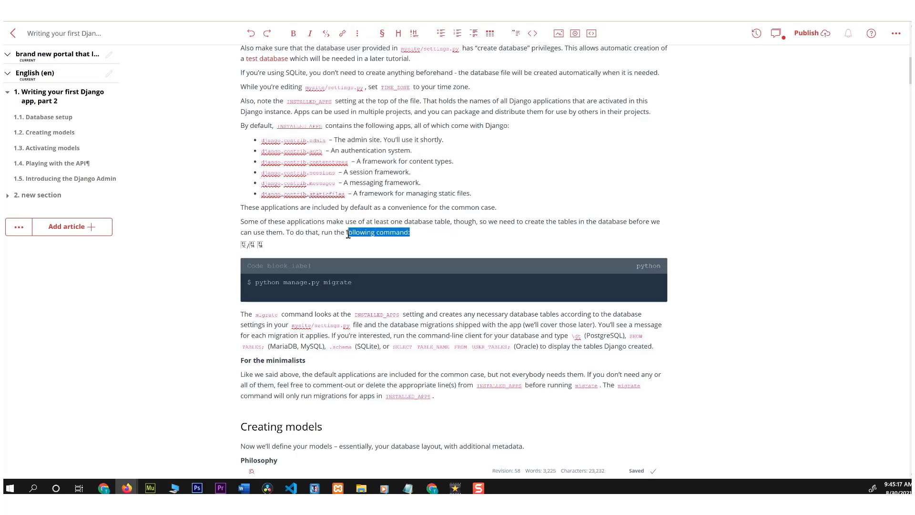
left_click(357, 33)
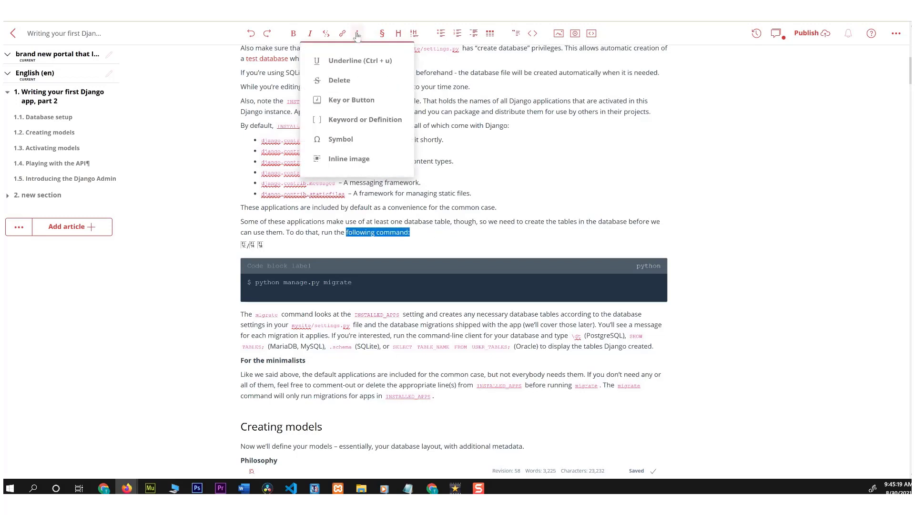
left_click(355, 101)
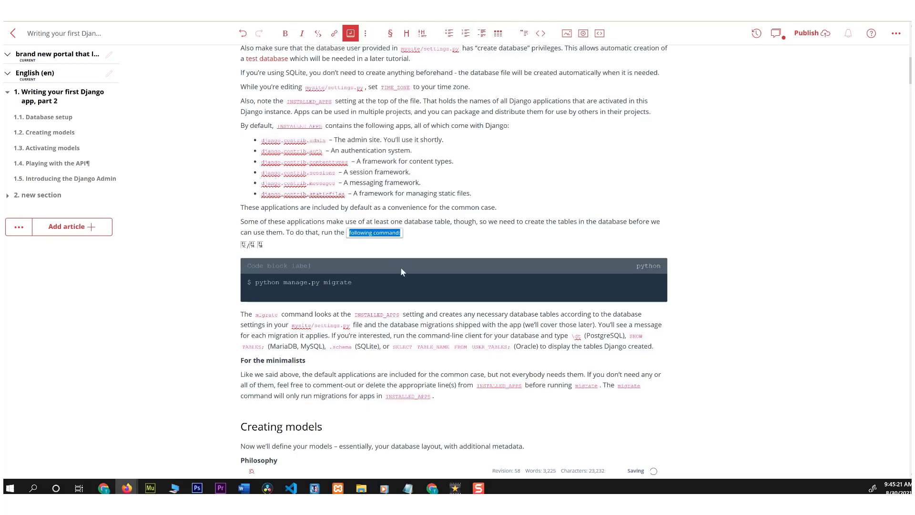
Close the link window on 'following command:' without adding a link, then reselect the phrase
left_click_drag(401, 233, 347, 233)
left_click(334, 33)
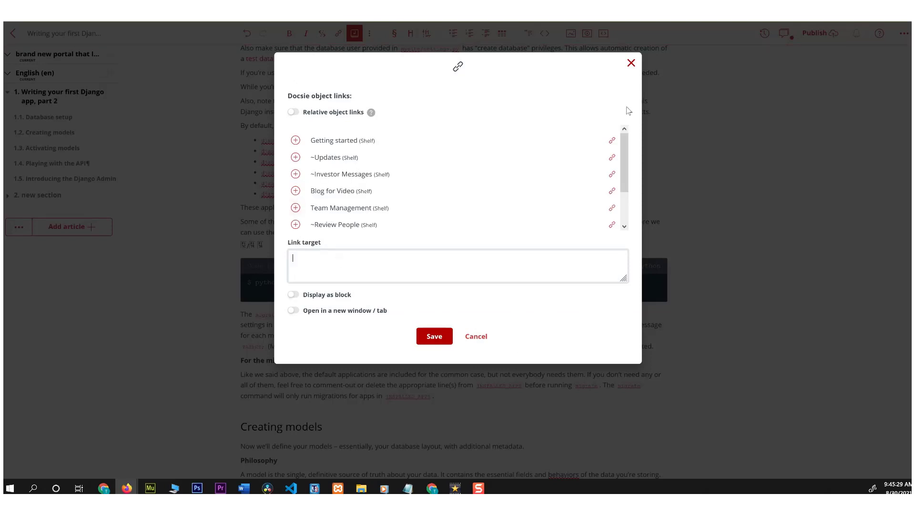
left_click(631, 63)
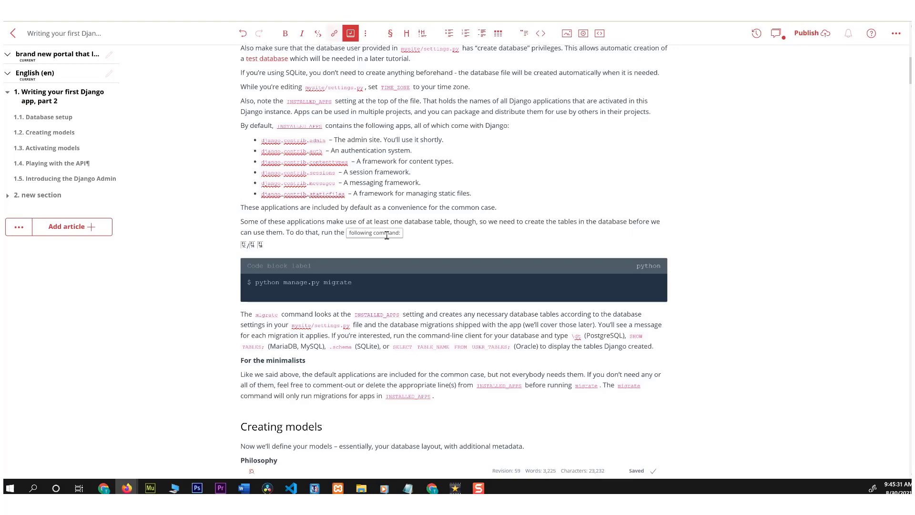
left_click_drag(401, 232, 349, 230)
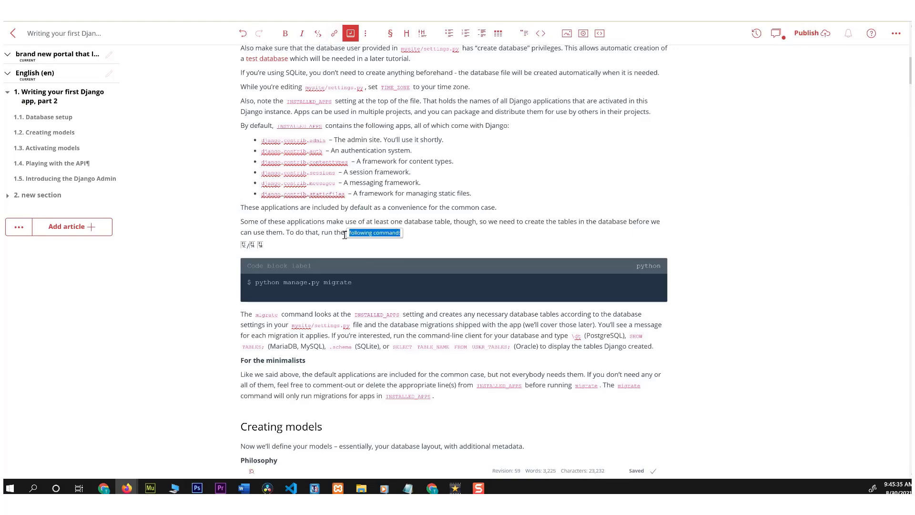
Switch 'following command:' from inline code to the Keyword or Definition style
left_click(351, 33)
left_click(359, 36)
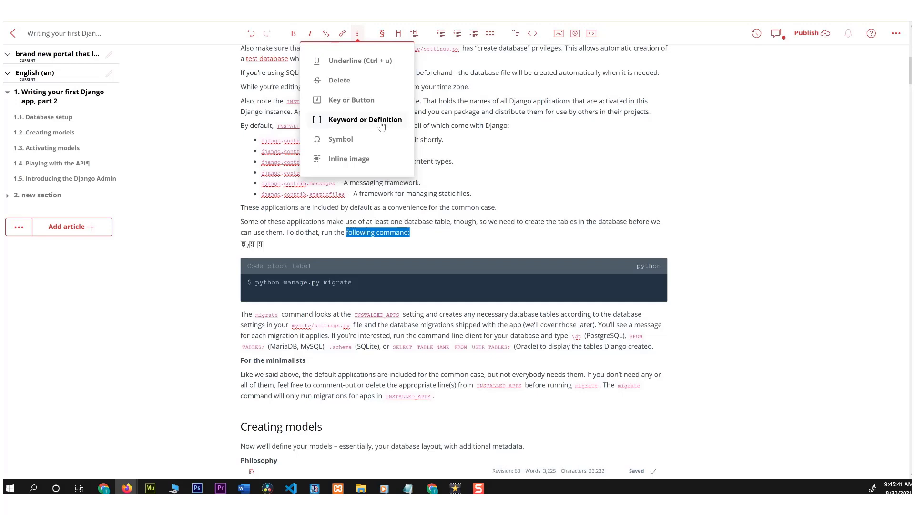
left_click(365, 119)
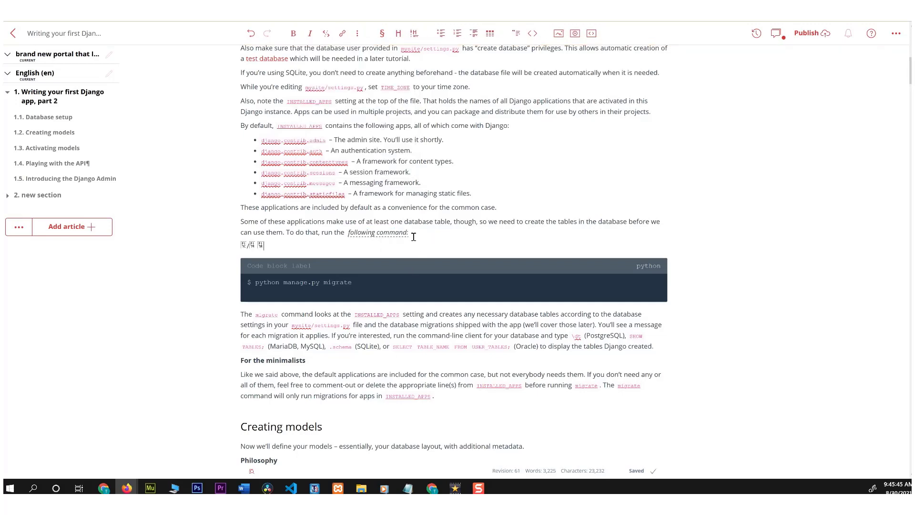
mouse_move(356, 232)
left_mouse_down()
mouse_move(409, 233)
mouse_move(345, 232)
left_mouse_up()
left_click(352, 243)
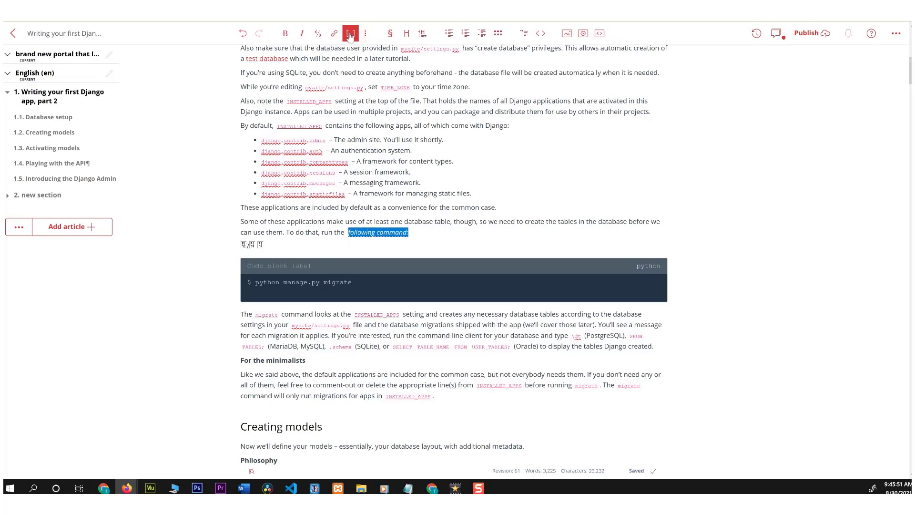
Remove the keyword styling from 'following command:' and browse the special character sets without inserting
left_click(351, 34)
left_click(358, 33)
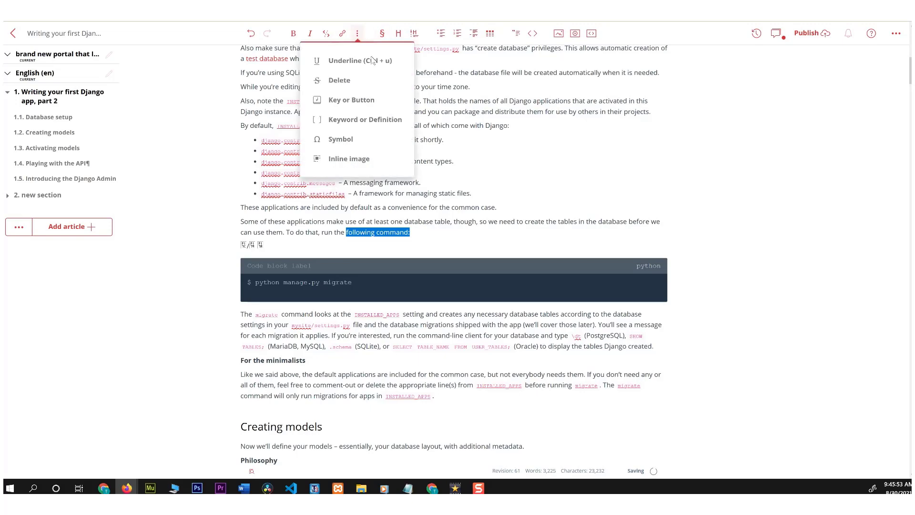
left_click(373, 136)
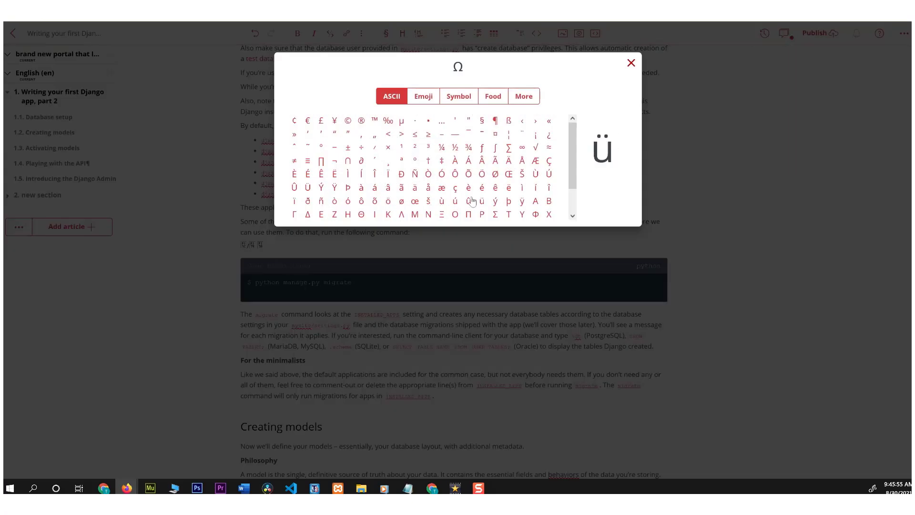
left_click(429, 102)
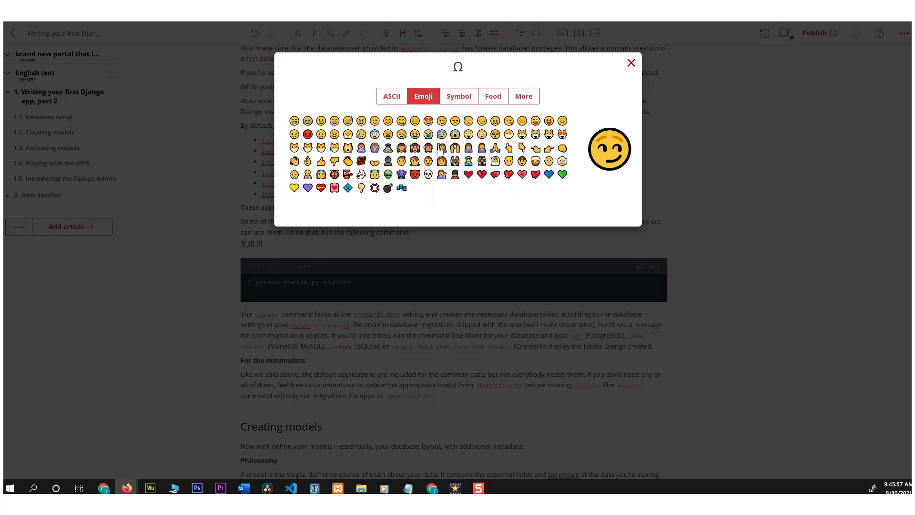
left_click(463, 101)
left_click(500, 97)
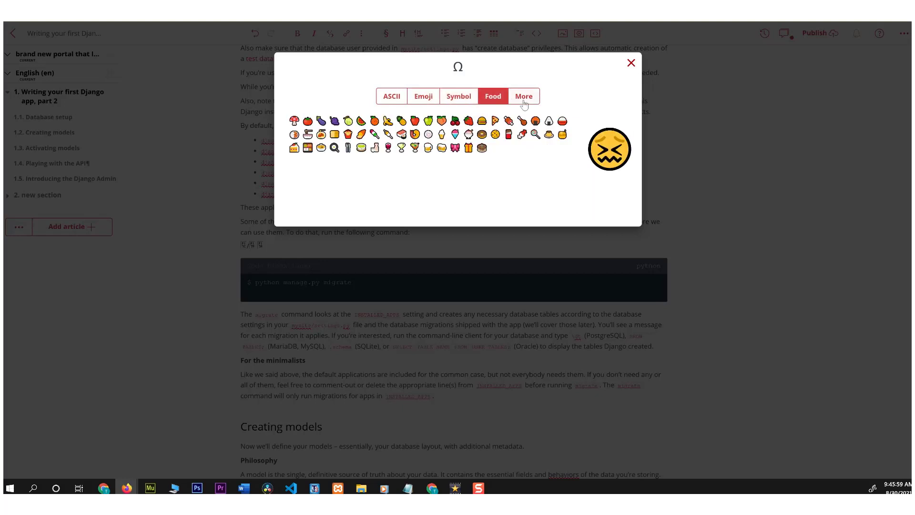
left_click(524, 99)
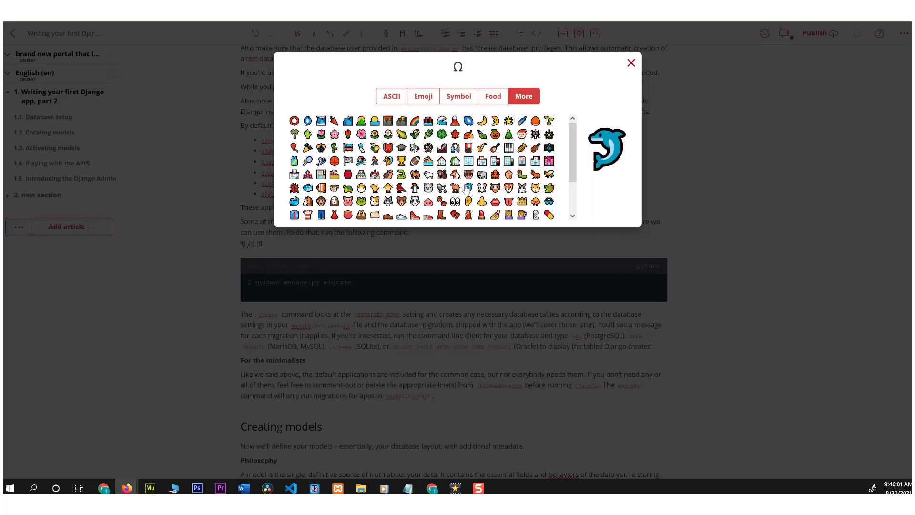
left_click(631, 63)
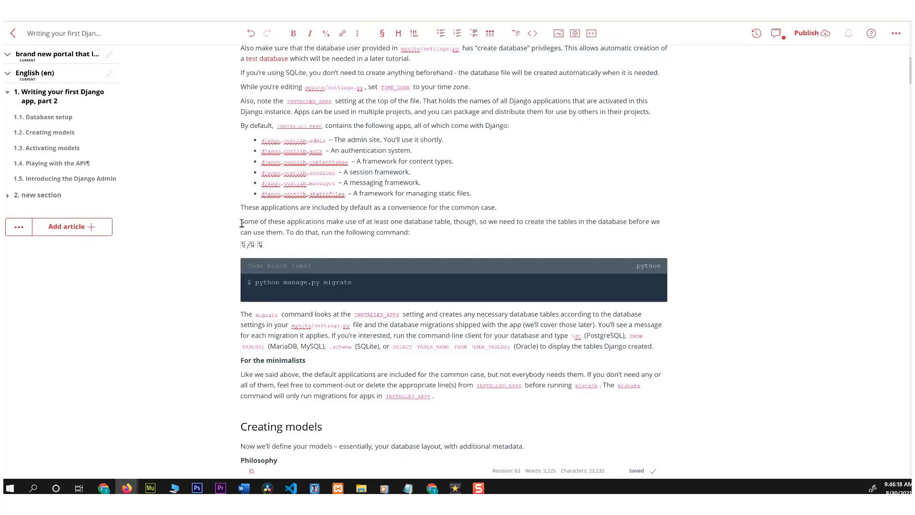
Insert the pointing-hand emoji before 'Some' at the start of the paragraph
double_click(242, 222)
left_click(225, 233)
left_click(361, 33)
left_click(353, 137)
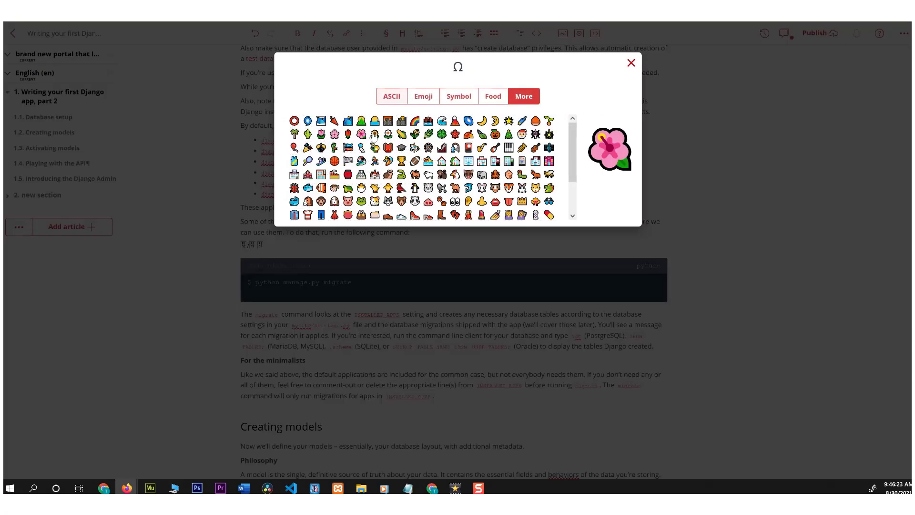
left_click(428, 99)
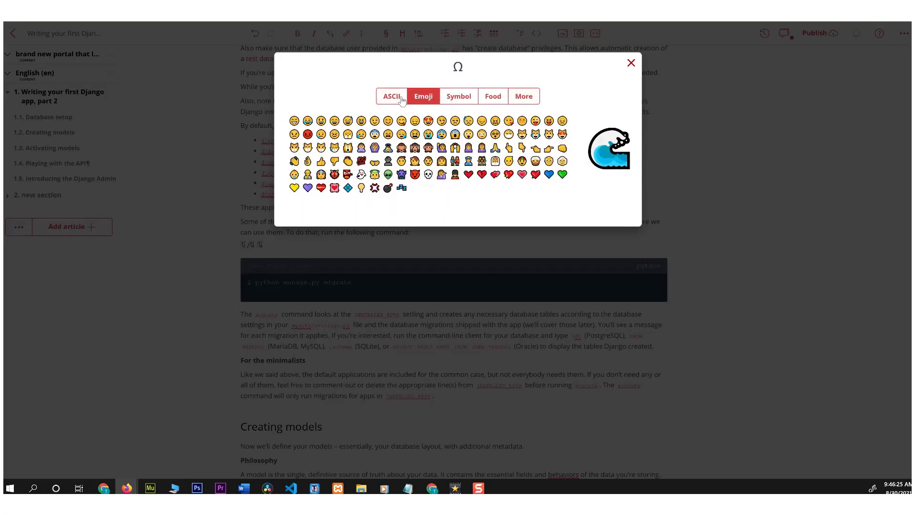
left_click(460, 100)
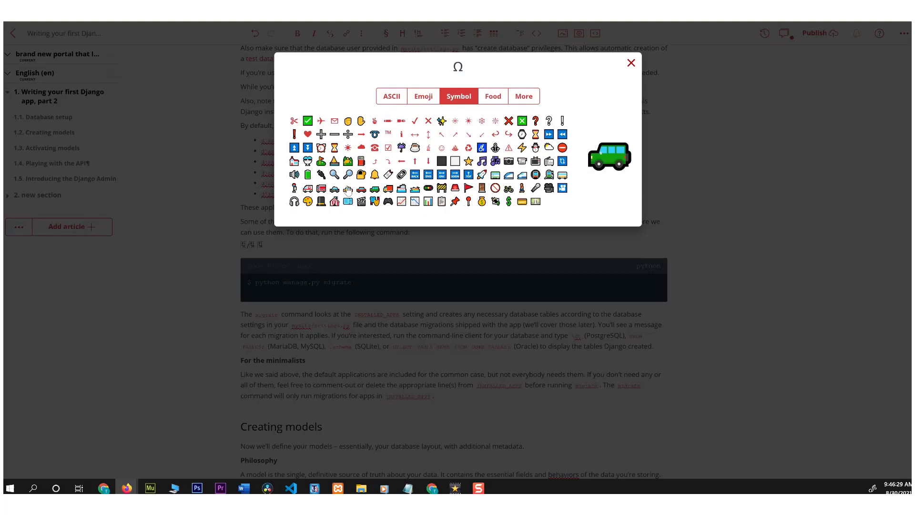
left_click(494, 98)
left_click(524, 98)
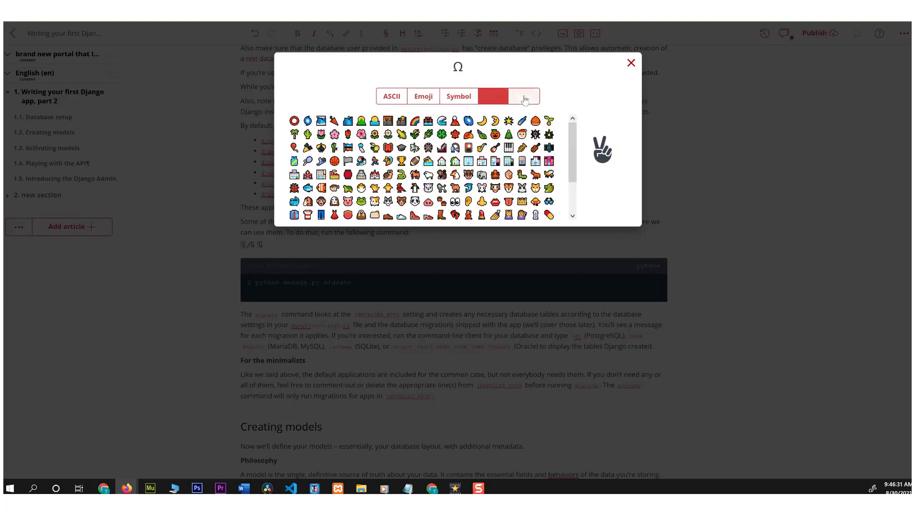
left_click_drag(571, 139, 571, 180)
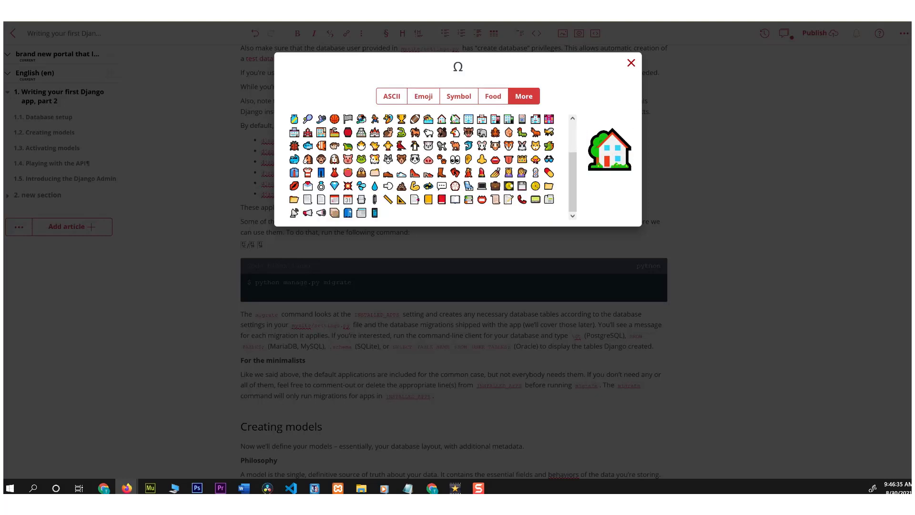
left_click(391, 96)
left_click(422, 96)
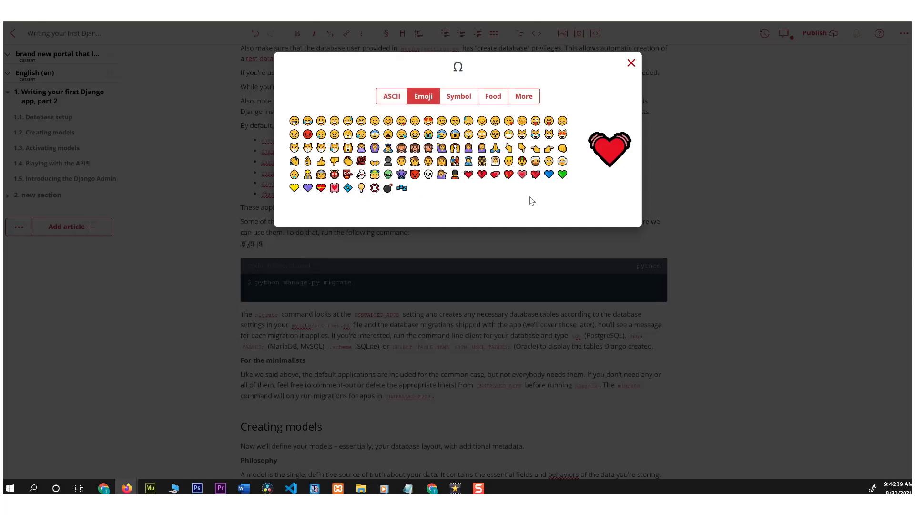
left_click(508, 149)
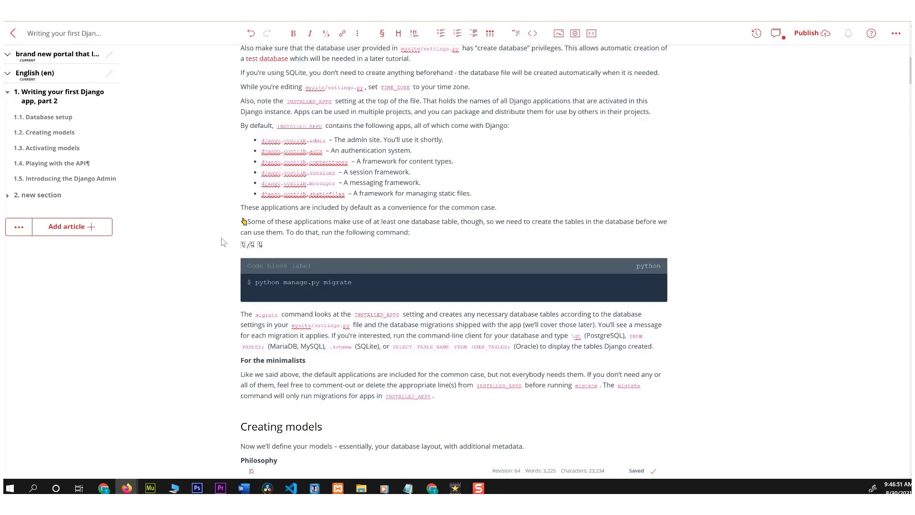
Delete the pointing-hand emoji in front of 'Some of these applications…'
key("BackSpace")
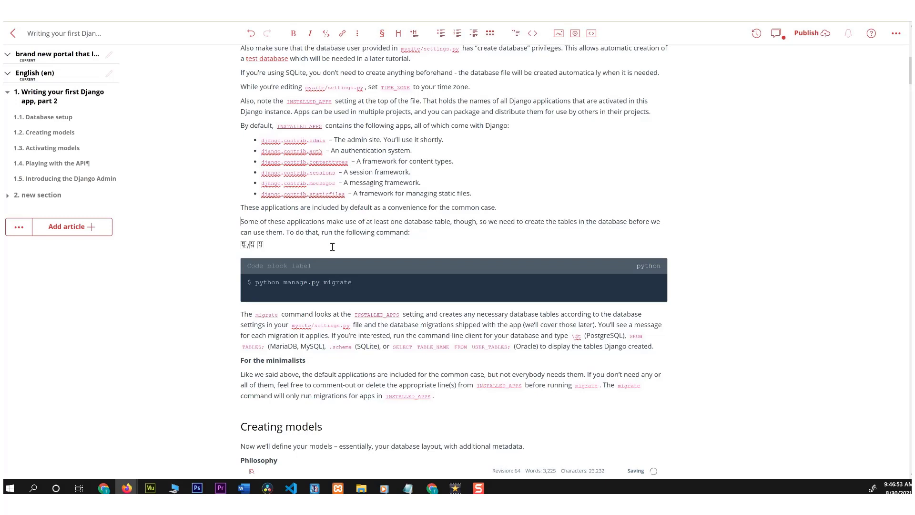